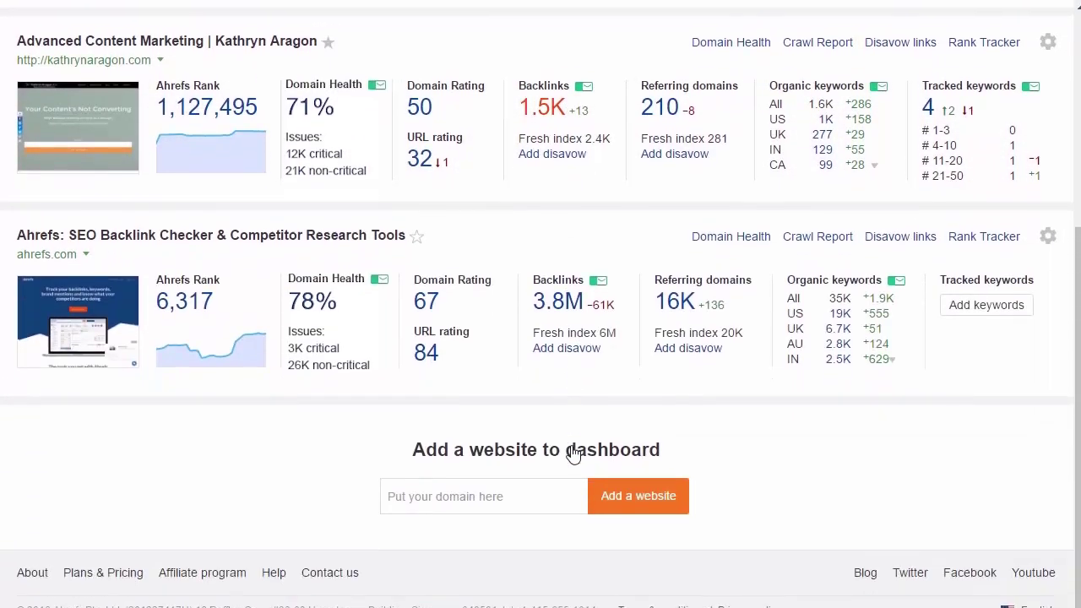
# Step: Add garzaflowers.com as a new website on the Ahrefs dashboard
pyautogui.click(535, 478)
pyautogui.write('http://www.garzaflowers.com/')
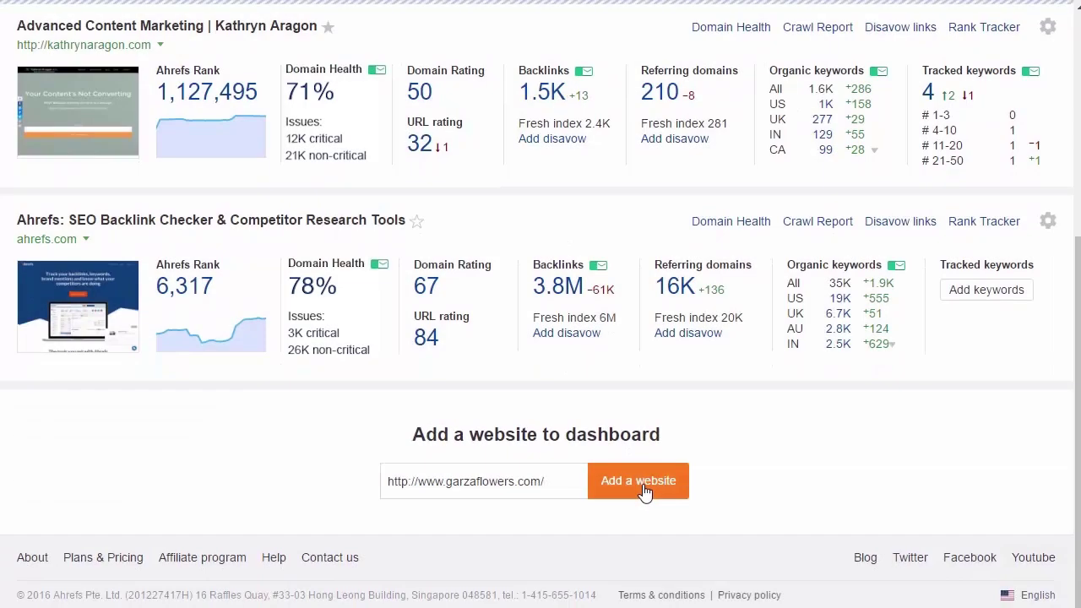
pyautogui.click(638, 481)
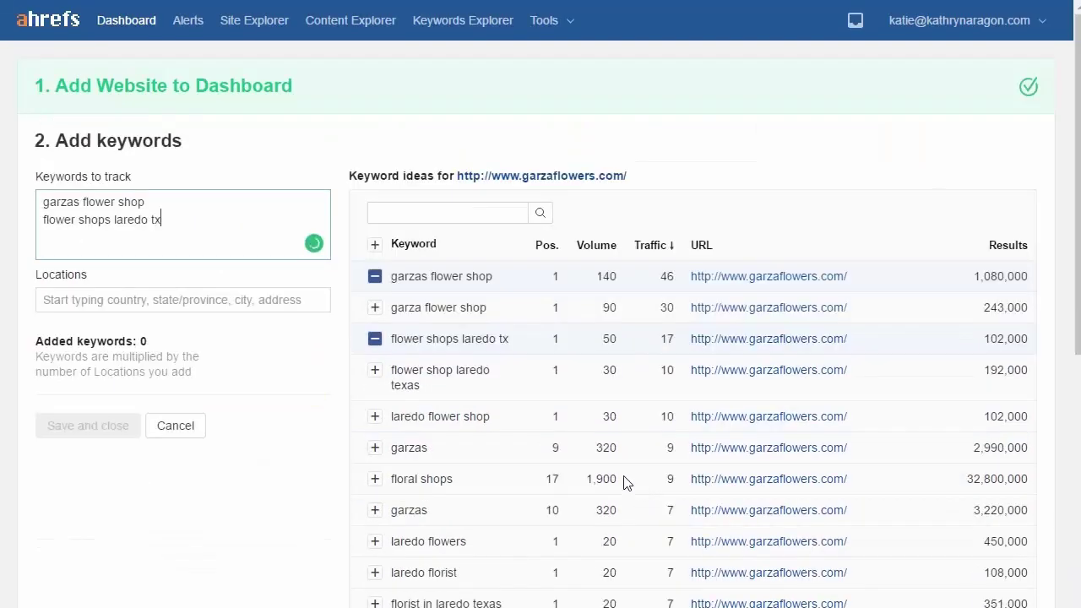
# Step: Track keywords such as flower arrangements and flower delivery in United States (en-US), and save
pyautogui.press('Return')
pyautogui.write('flower arrangements')
pyautogui.press('Return')
pyautogui.write('flower delivery')
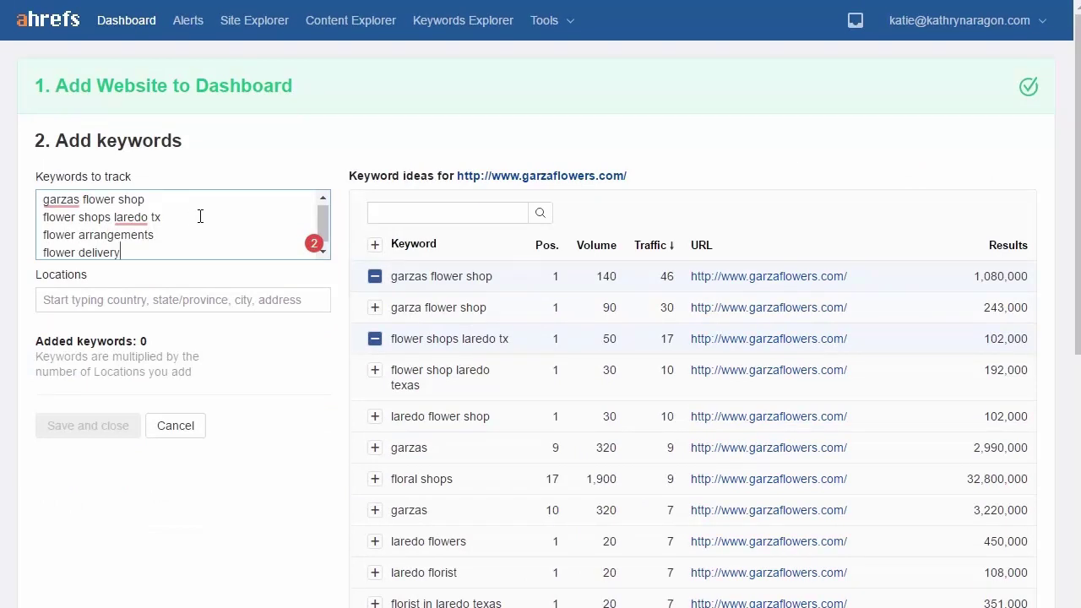
pyautogui.click(229, 297)
pyautogui.write('united states')
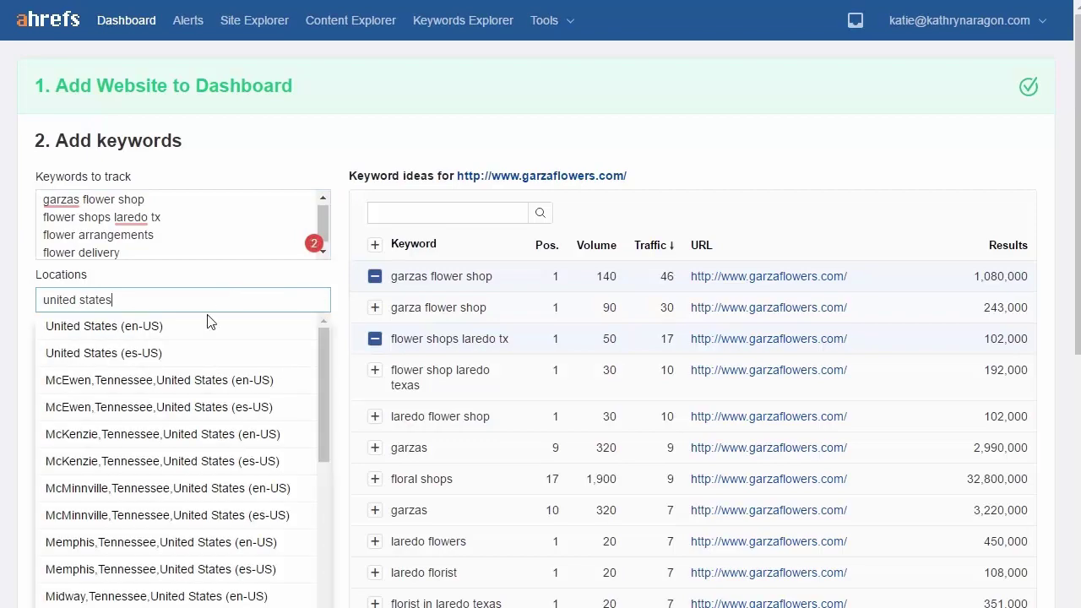
pyautogui.click(210, 324)
pyautogui.click(113, 469)
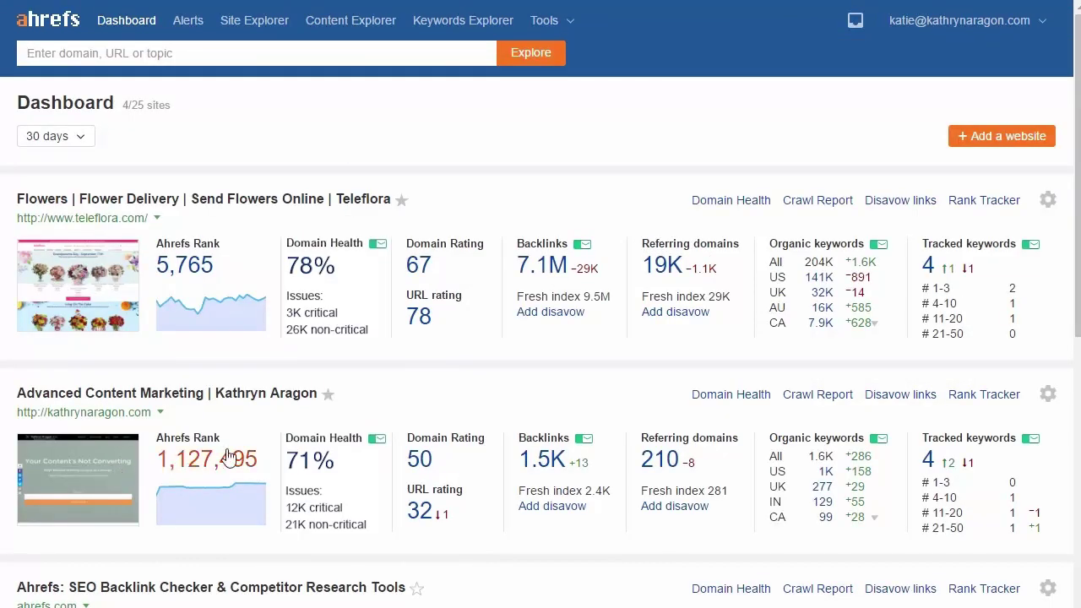
# Step: Change garzaflowers.com rank tracking notification emails from monthly to weekly
pyautogui.scroll(-7, 354, 506)
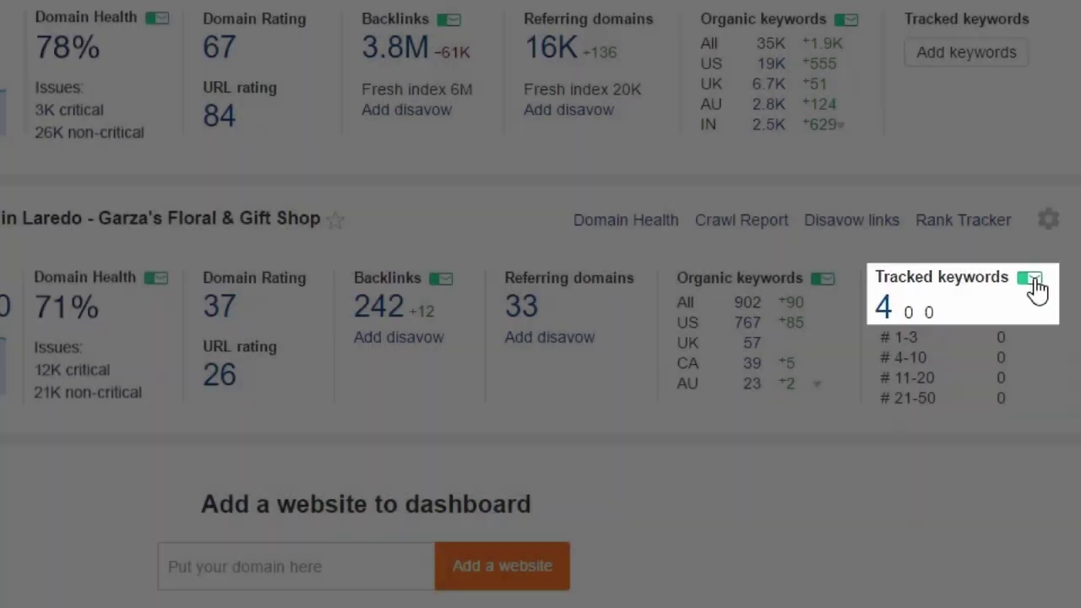
pyautogui.click(1032, 281)
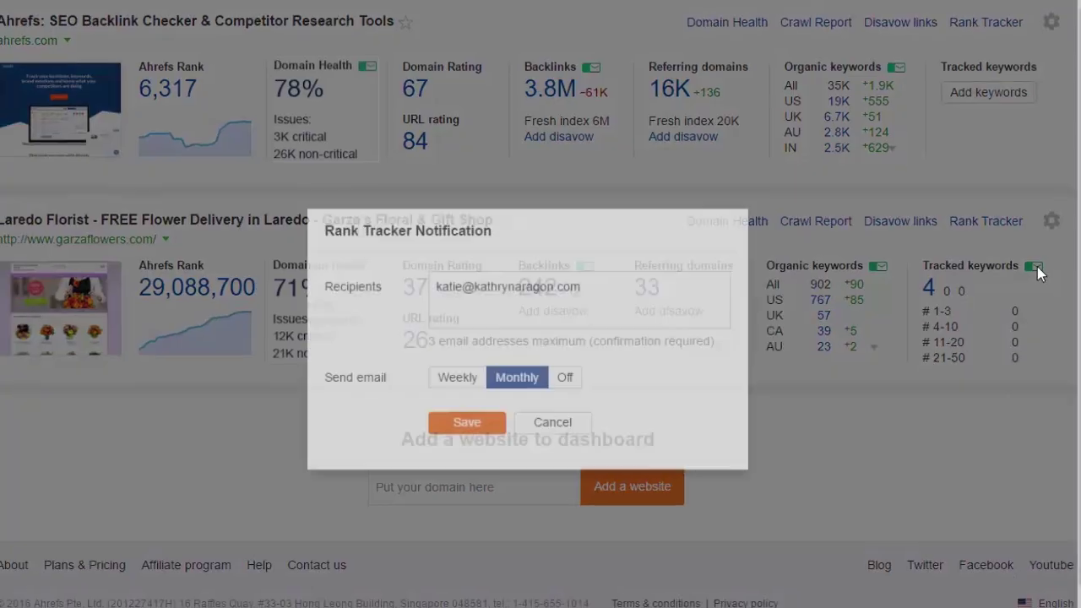
pyautogui.click(472, 385)
pyautogui.click(474, 431)
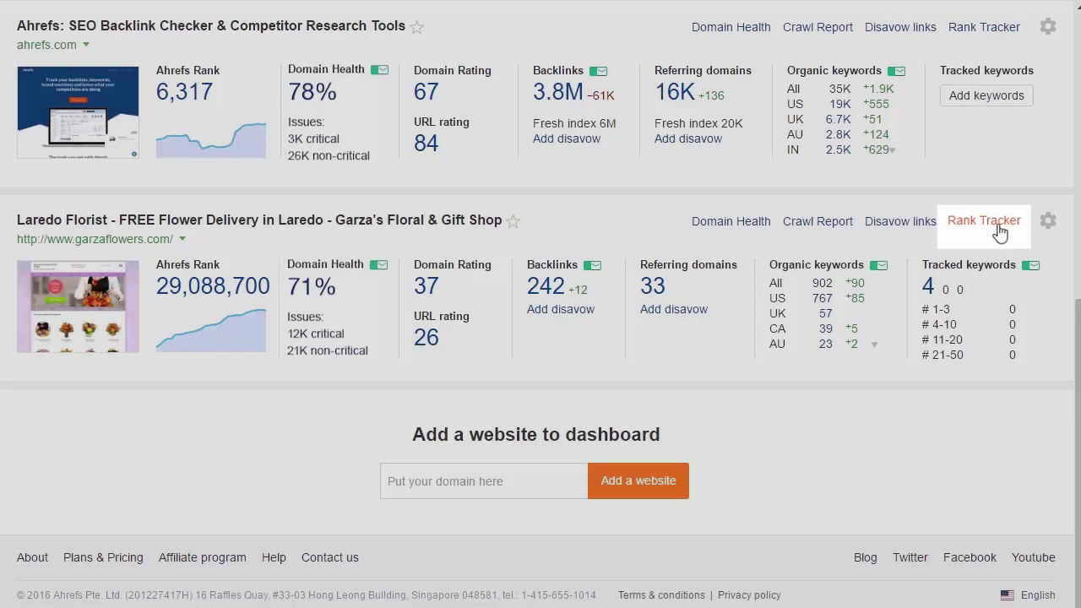
pyautogui.click(983, 217)
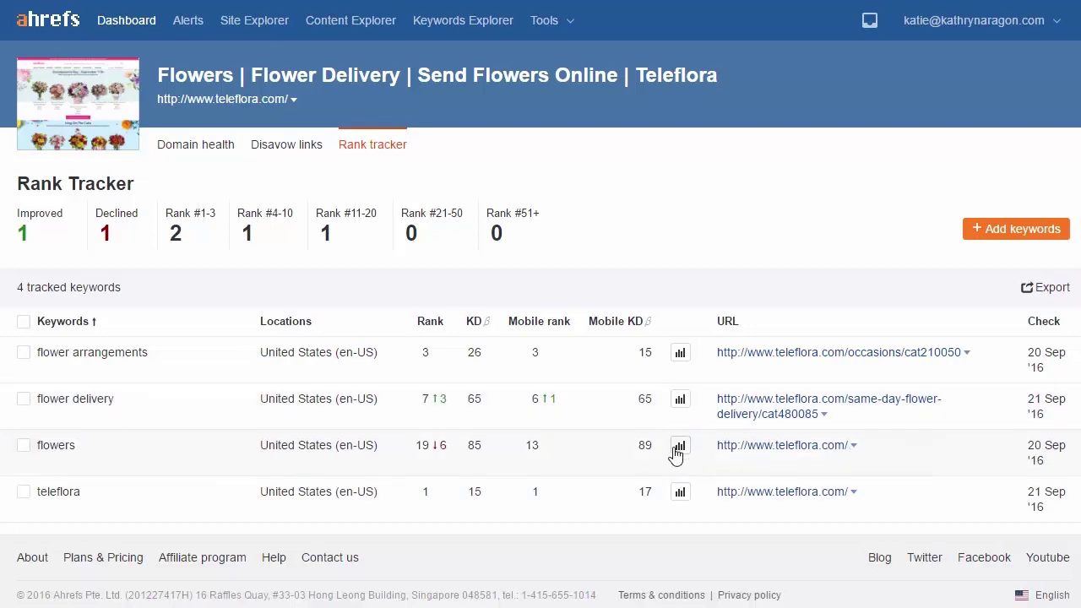
# Step: View the position history chart for the flowers keyword in Teleflora's Rank Tracker
pyautogui.click(673, 451)
pyautogui.scroll(-2, 672, 453)
pyautogui.moveTo(559, 434)
pyautogui.moveTo(777, 425)
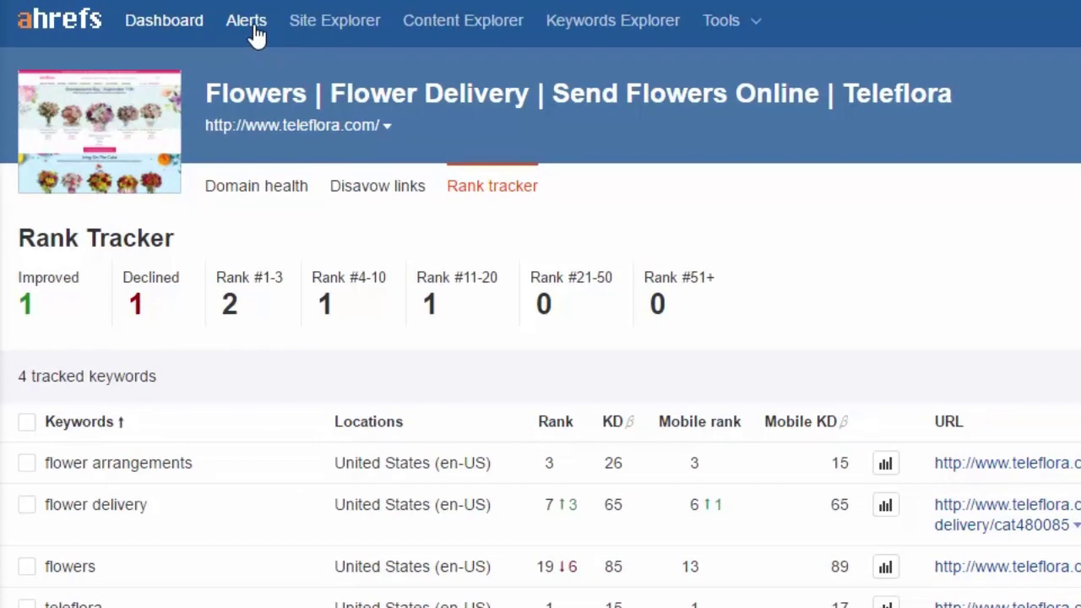
# Step: Open Alerts > New keywords and scroll through the teleflora new-organic-keywords example email
pyautogui.click(189, 22)
pyautogui.click(212, 82)
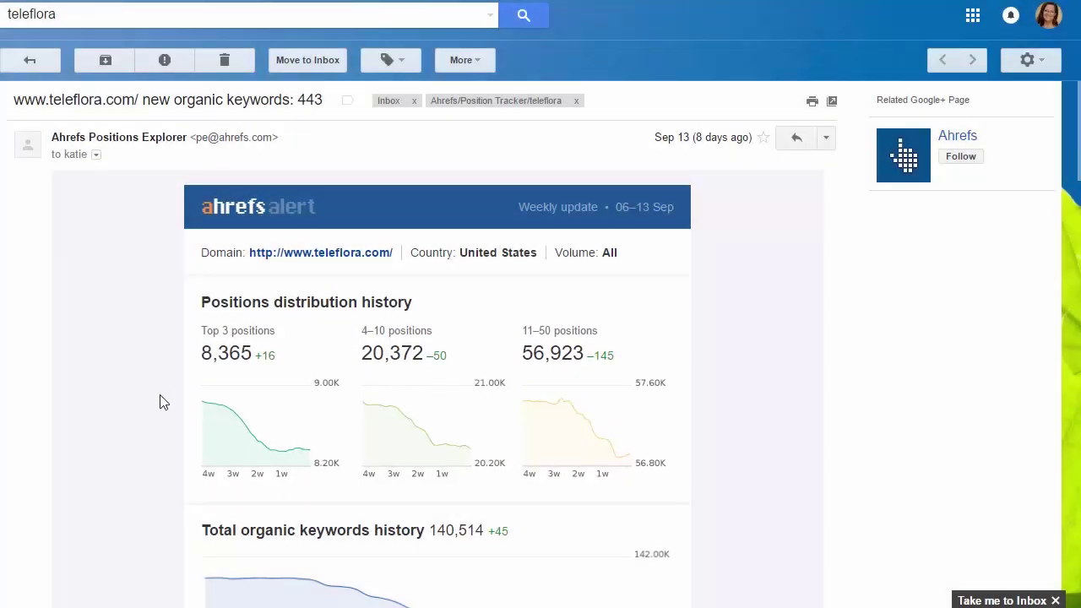
pyautogui.scroll(-3, 152, 400)
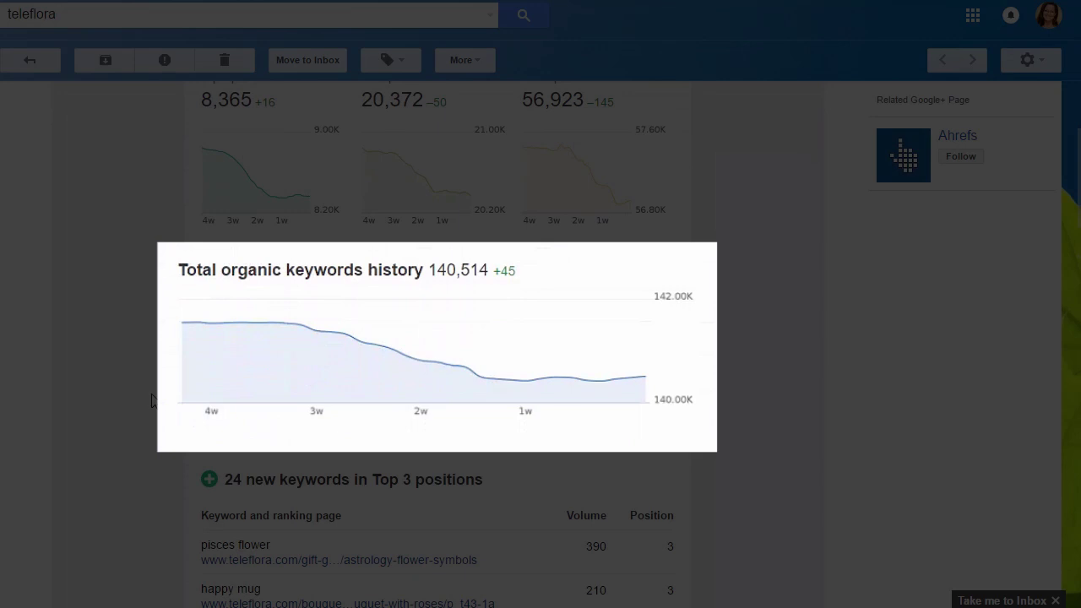
pyautogui.scroll(-4, 153, 398)
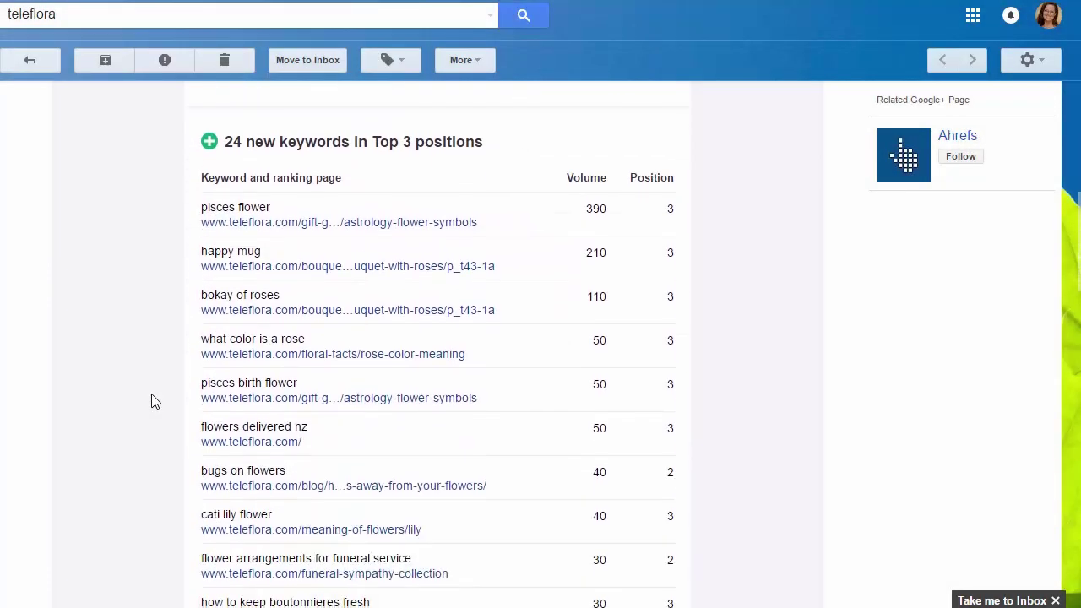
pyautogui.scroll(-12, 152, 400)
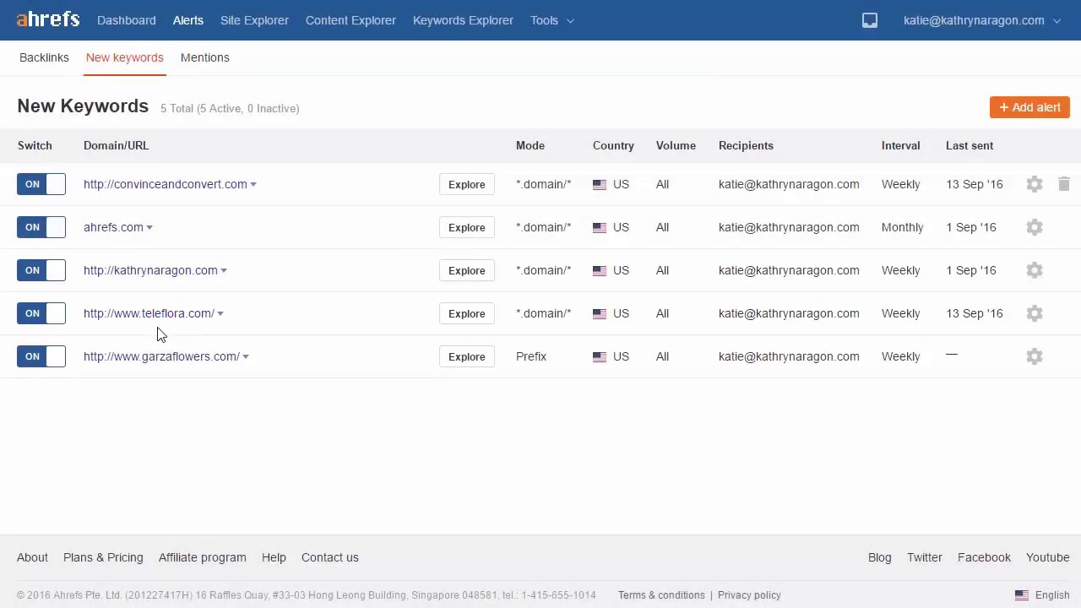
pyautogui.click(1022, 109)
pyautogui.write('http://www.proflowers.com/')
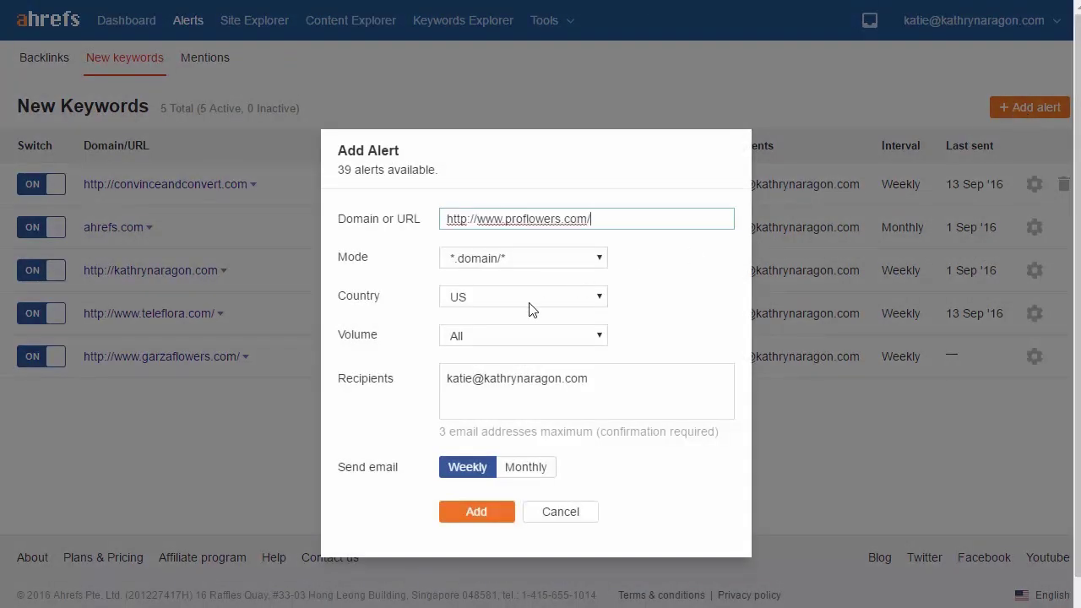
pyautogui.click(485, 513)
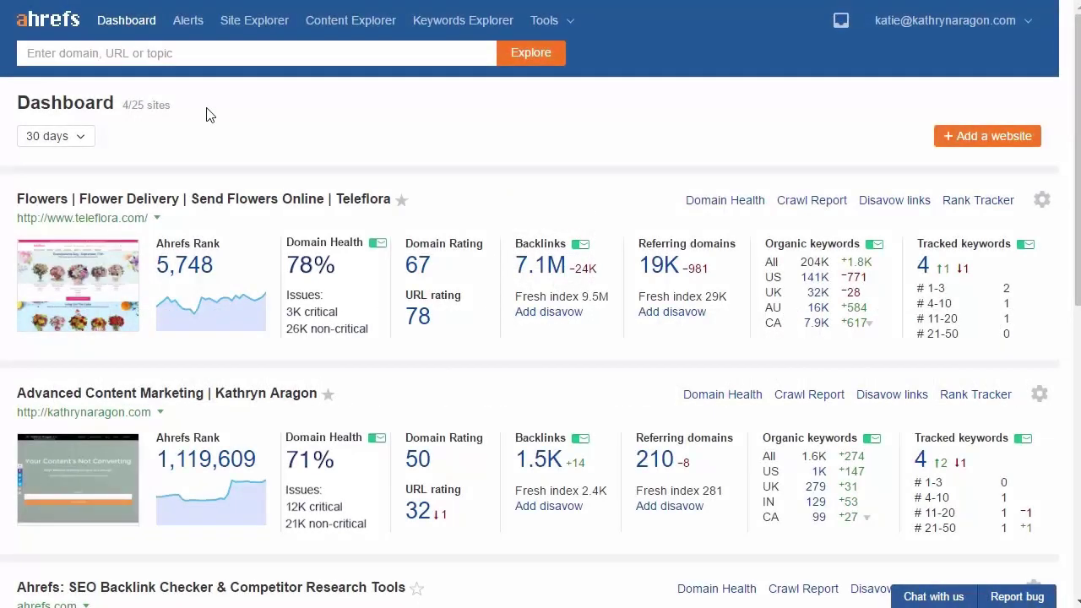
# Step: Go to Alerts and scroll through the Backlinks alerts for competitor domains
pyautogui.click(188, 26)
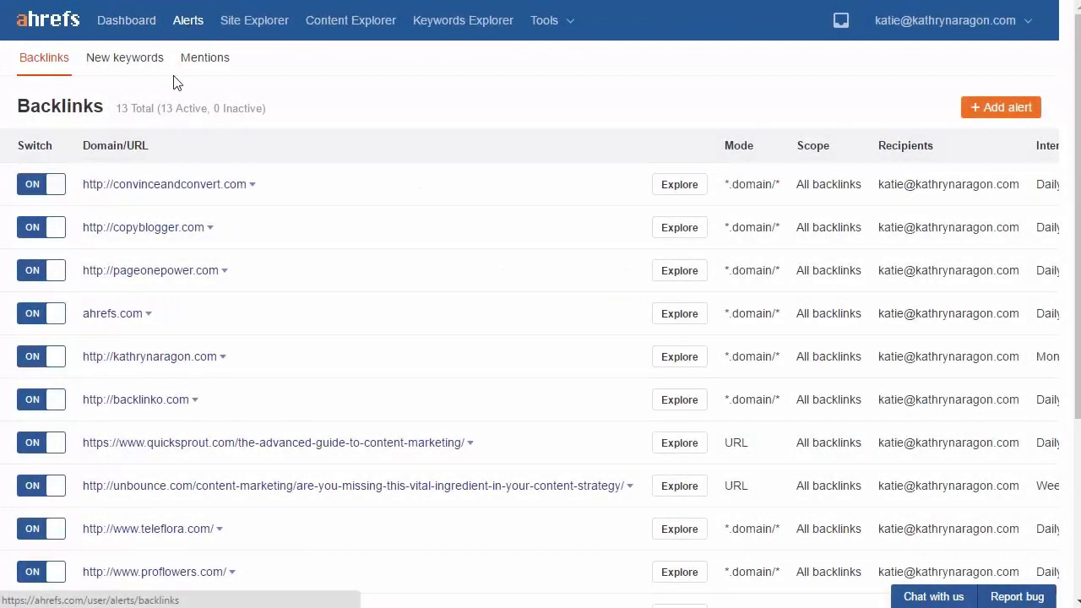
pyautogui.scroll(-3, 161, 337)
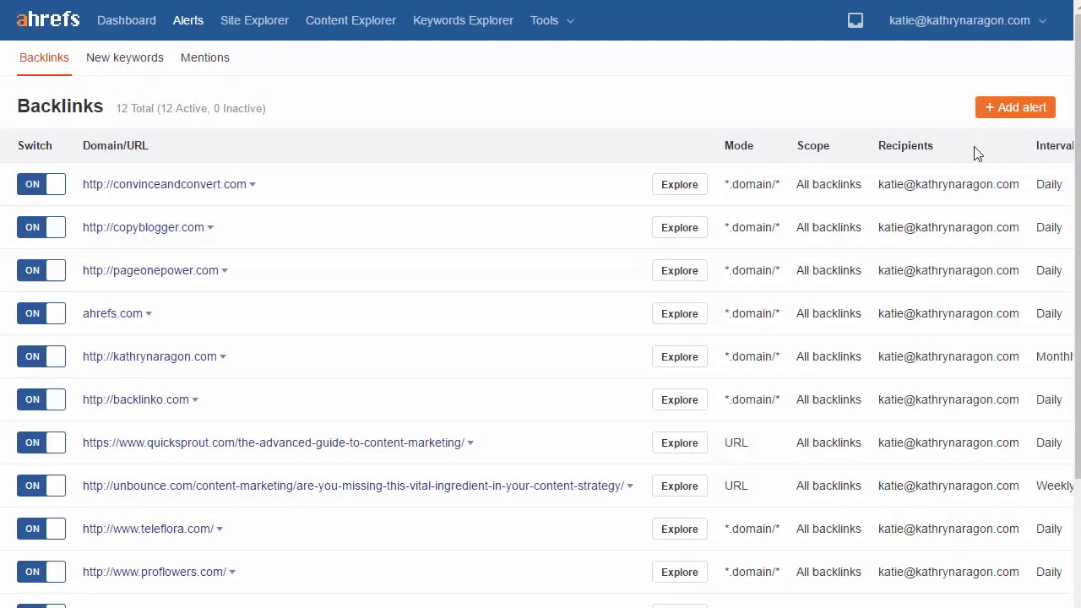
pyautogui.click(1011, 112)
pyautogui.write('http://www.carminsflowershop.com/')
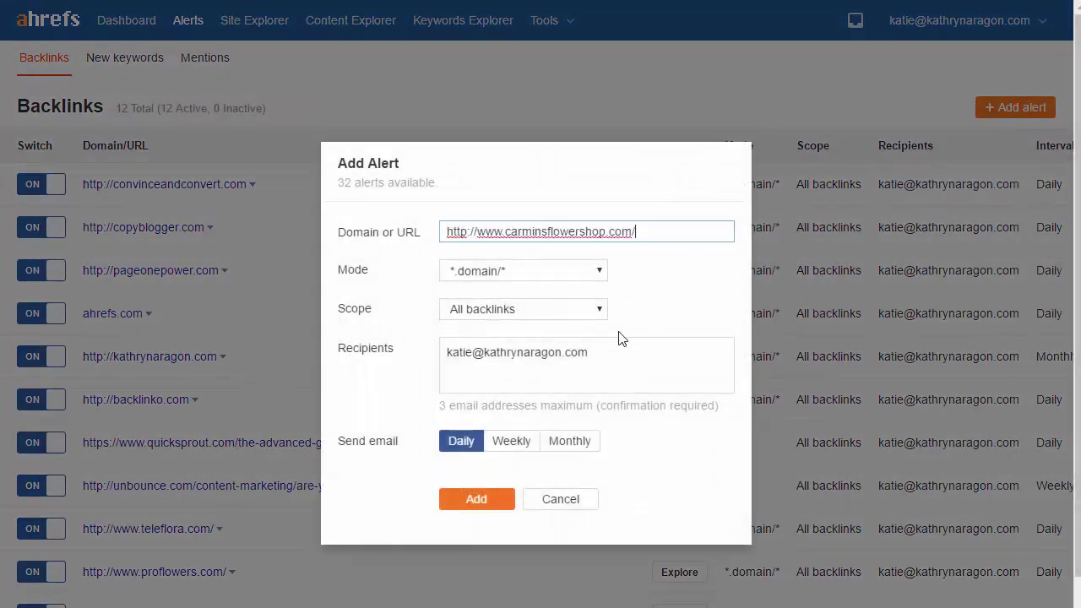
pyautogui.click(475, 504)
pyautogui.scroll(-3, 475, 506)
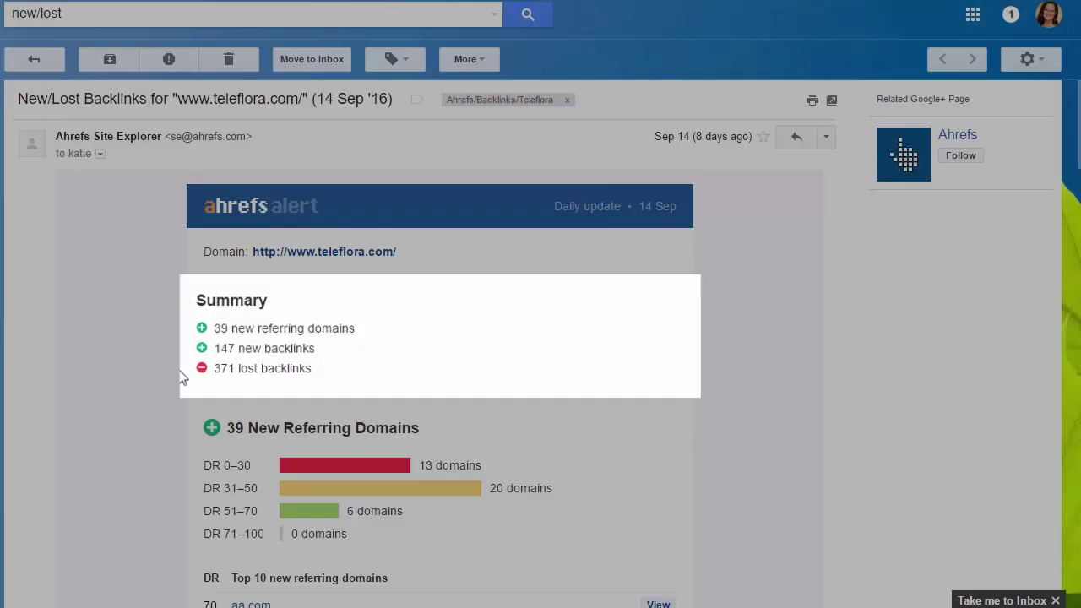
pyautogui.scroll(-2, 177, 448)
pyautogui.scroll(-4, 176, 448)
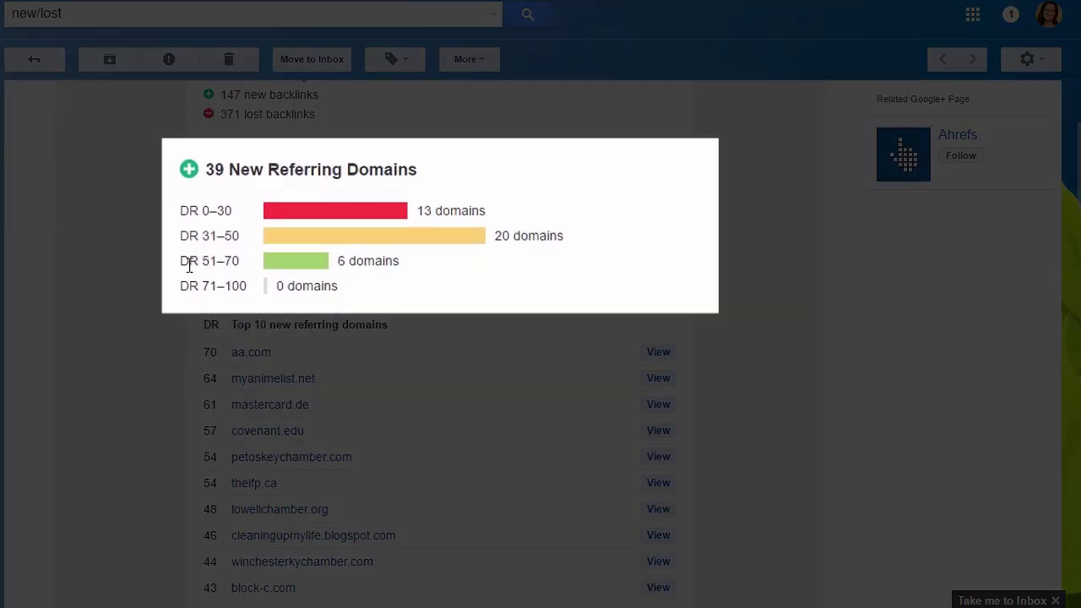
pyautogui.moveTo(182, 263); pyautogui.dragTo(240, 267)
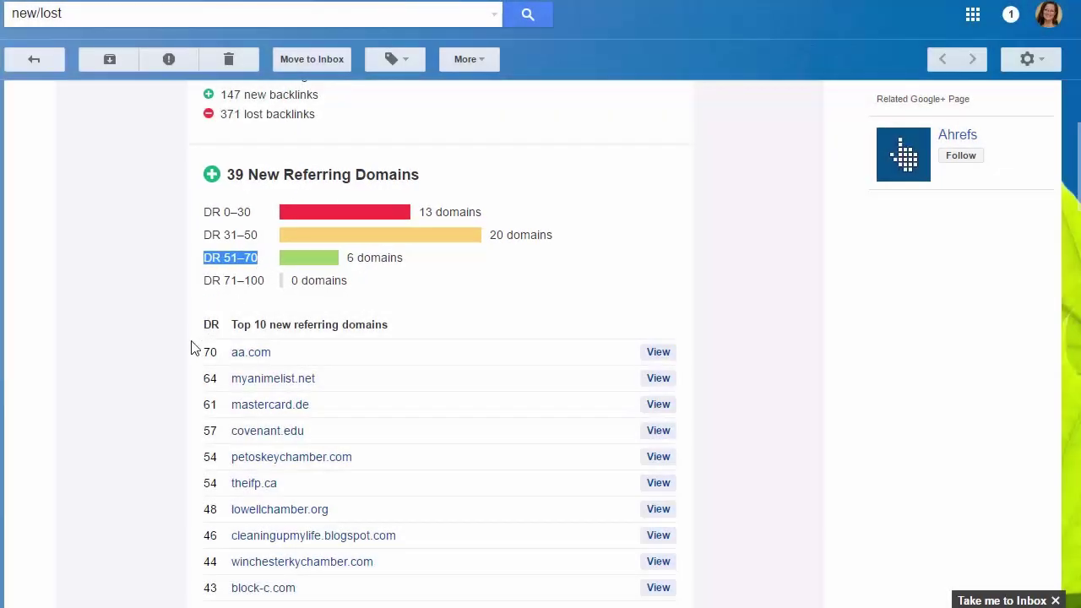
pyautogui.doubleClick(211, 352)
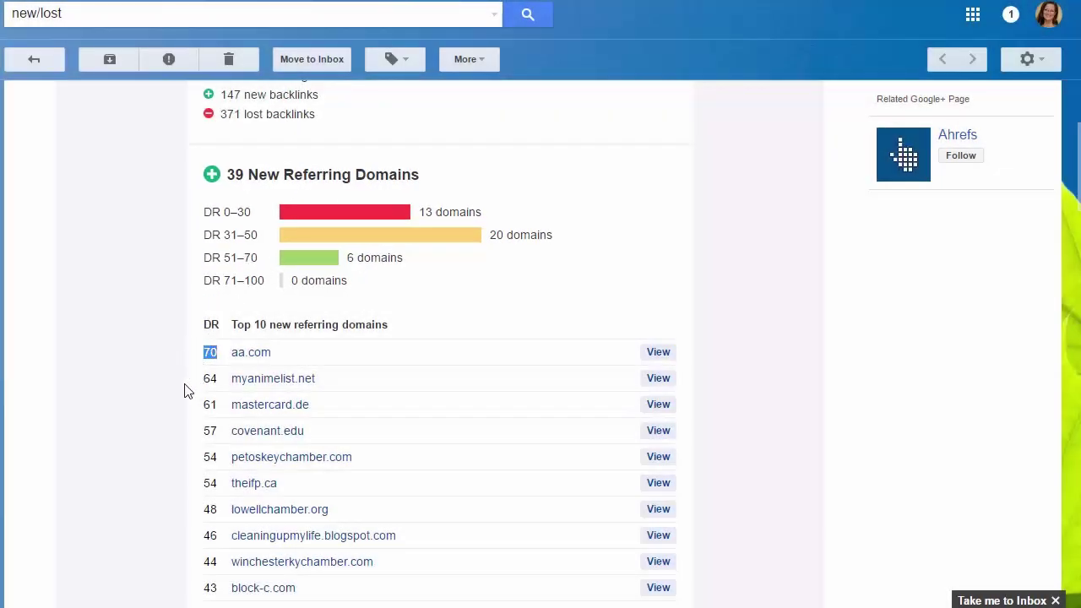
pyautogui.scroll(-2, 184, 385)
pyautogui.scroll(-4, 185, 386)
pyautogui.scroll(-1, 185, 386)
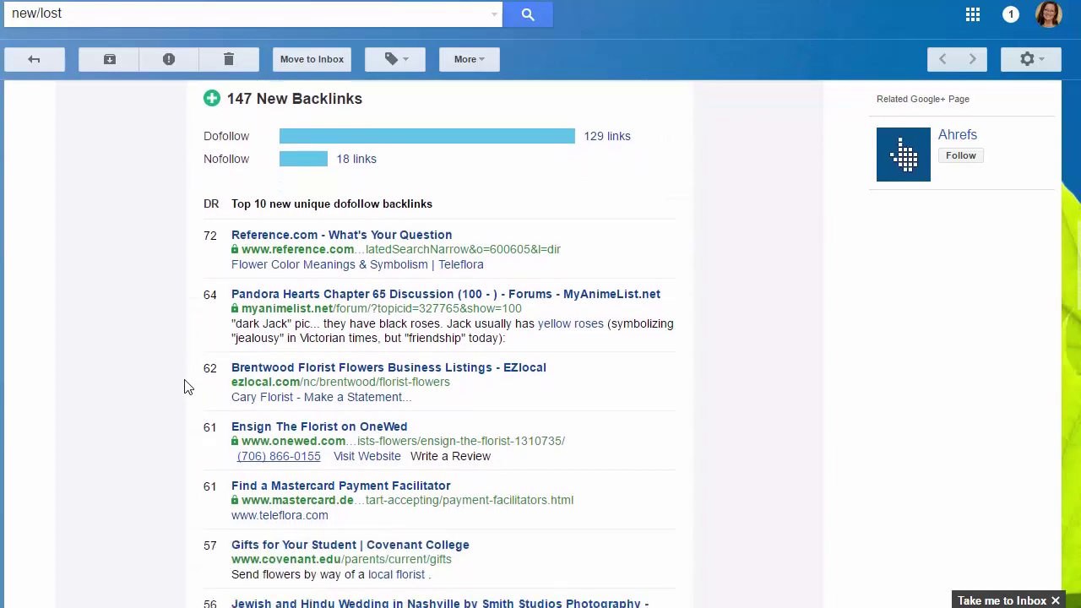
pyautogui.doubleClick(204, 137)
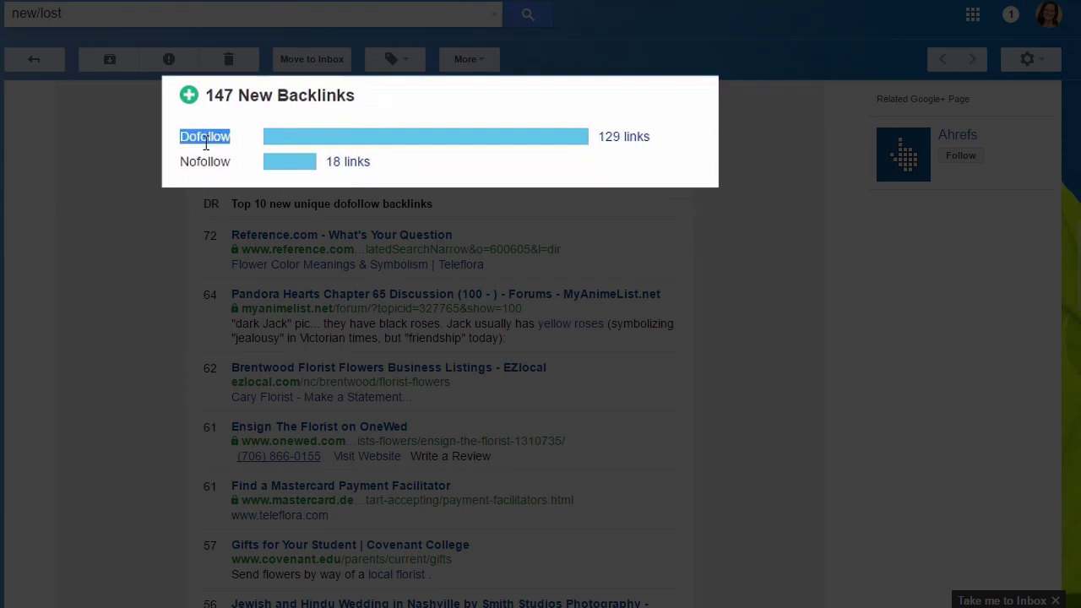
pyautogui.doubleClick(204, 161)
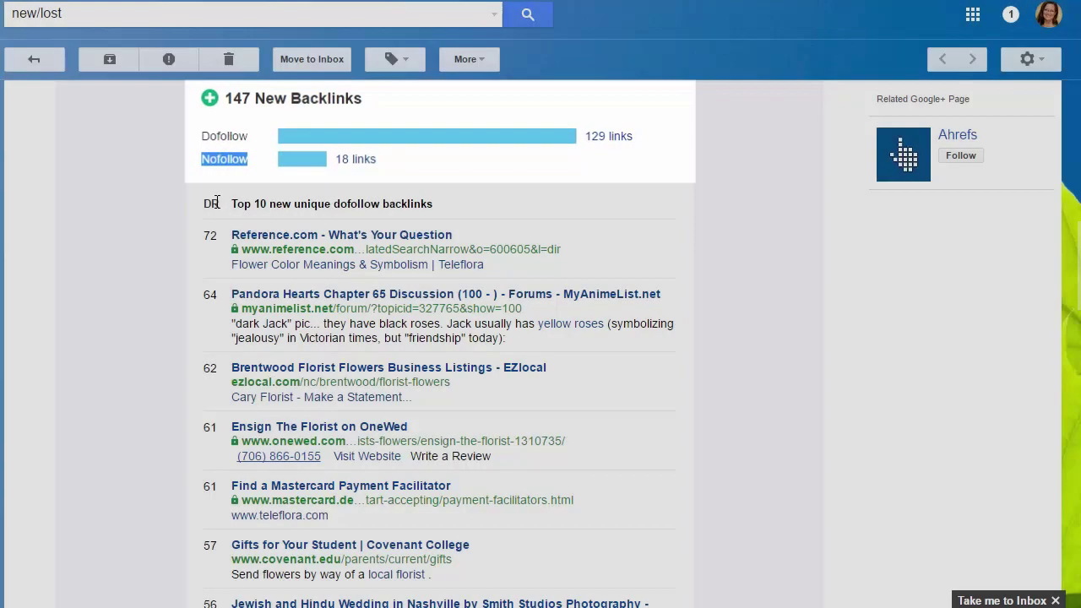
pyautogui.scroll(-9, 212, 226)
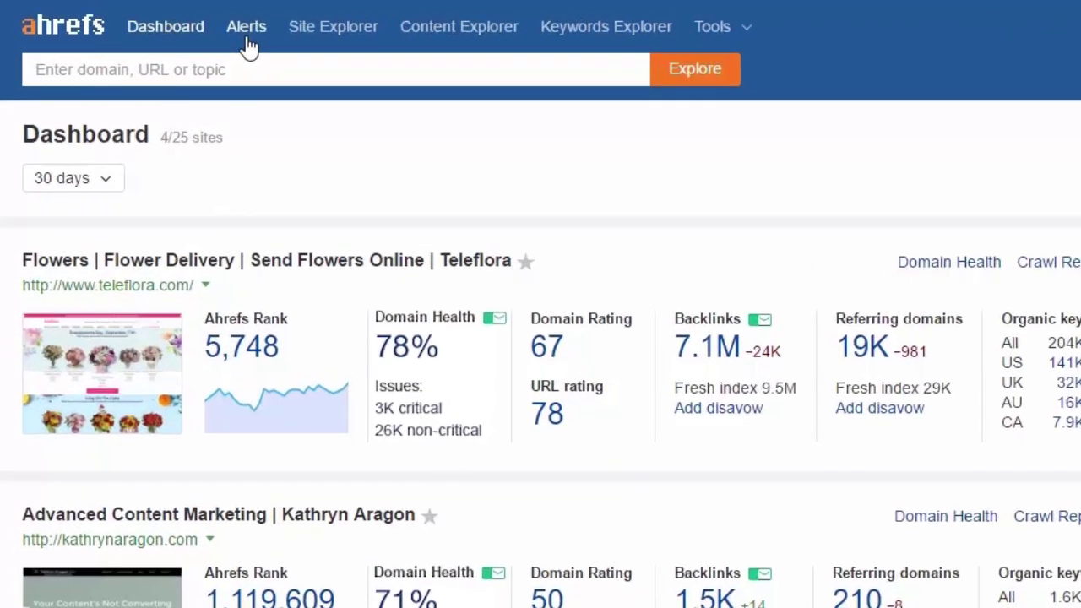
# Step: Open the Mentions tab under Alerts to list the brand mention alerts
pyautogui.click(189, 24)
pyautogui.click(263, 84)
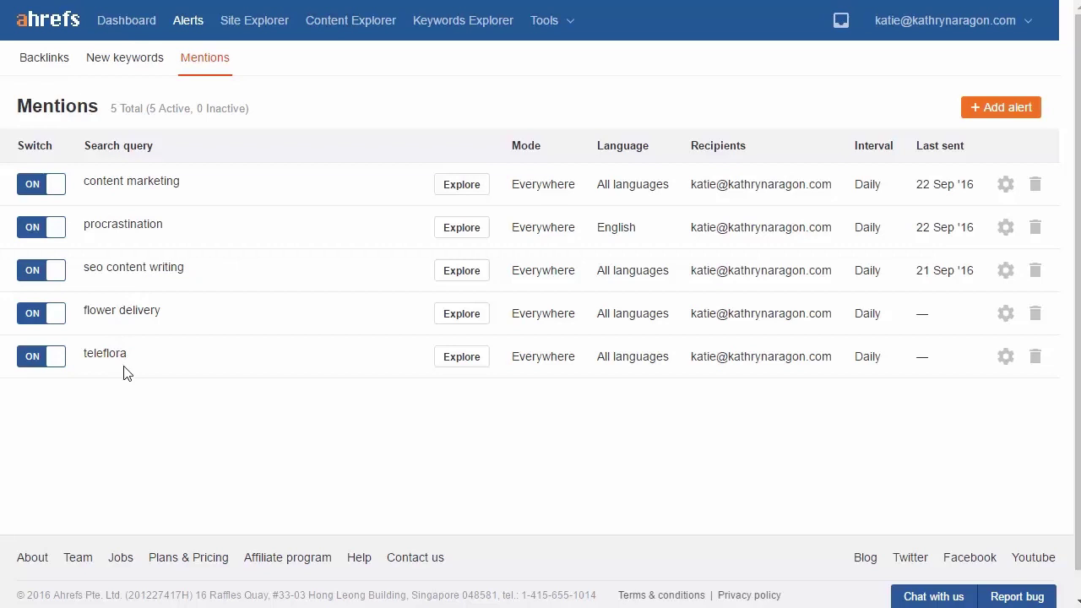
# Step: Add a daily mention alert for Garza's Florist
pyautogui.click(978, 113)
pyautogui.write("Garza's Florist")
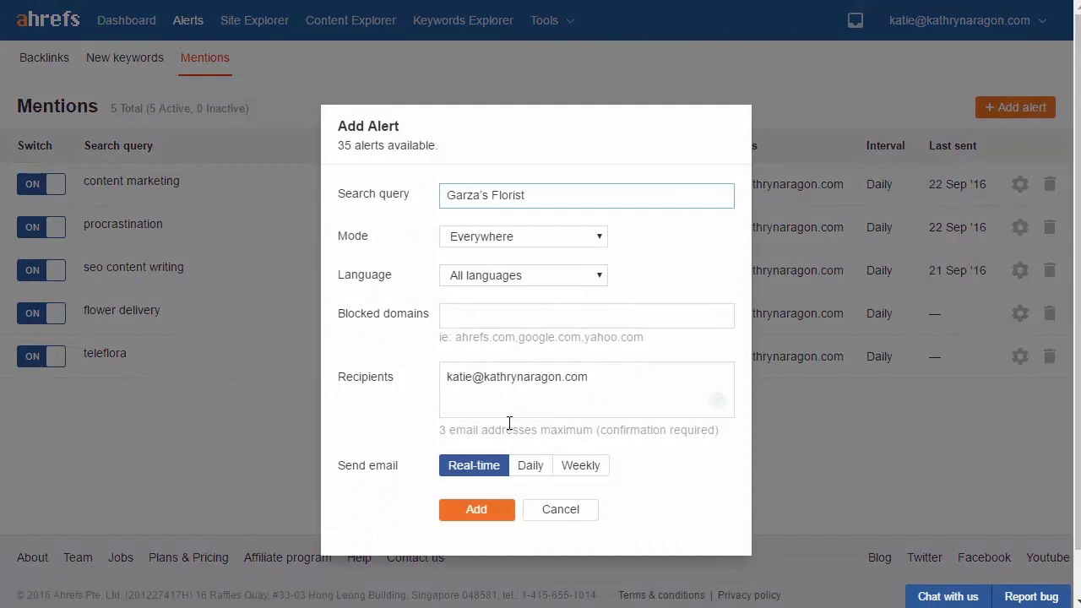
pyautogui.click(529, 467)
pyautogui.click(488, 510)
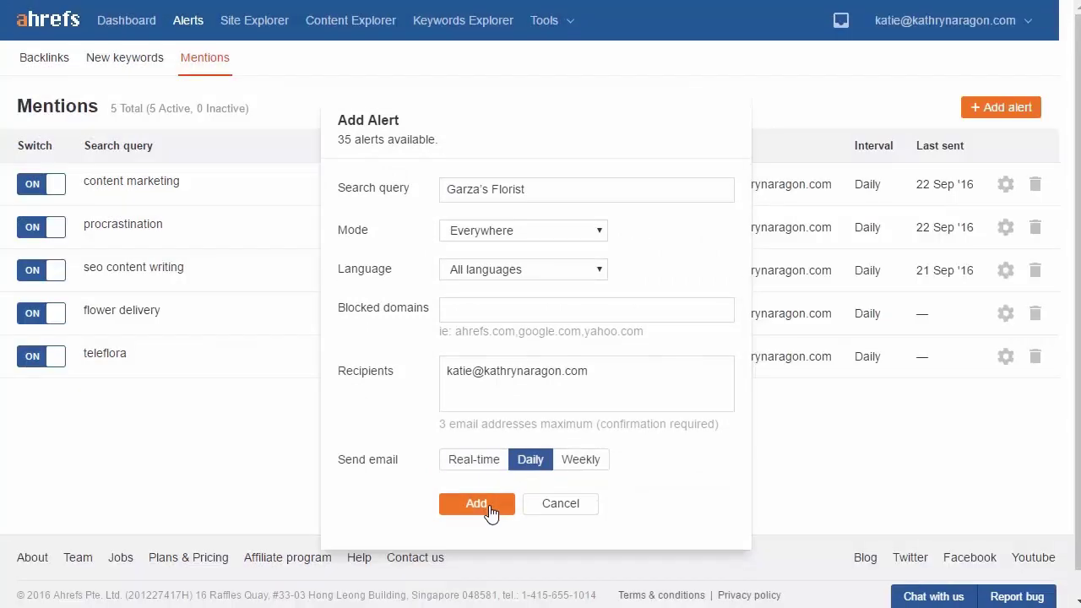
# Step: Add a daily mention alert for send flowers online
pyautogui.click(985, 162)
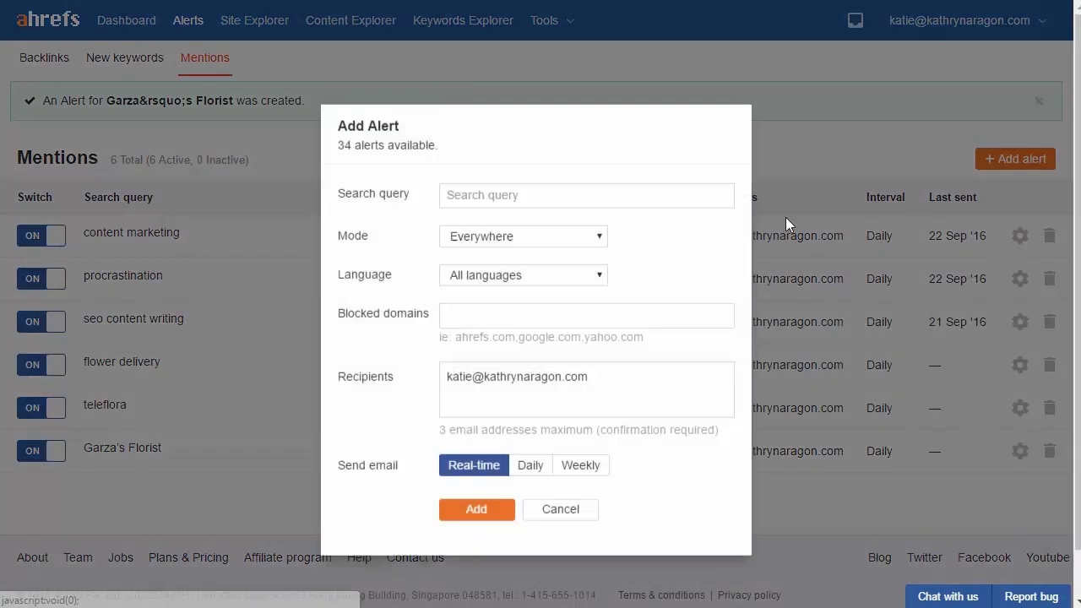
pyautogui.write('send flowers online')
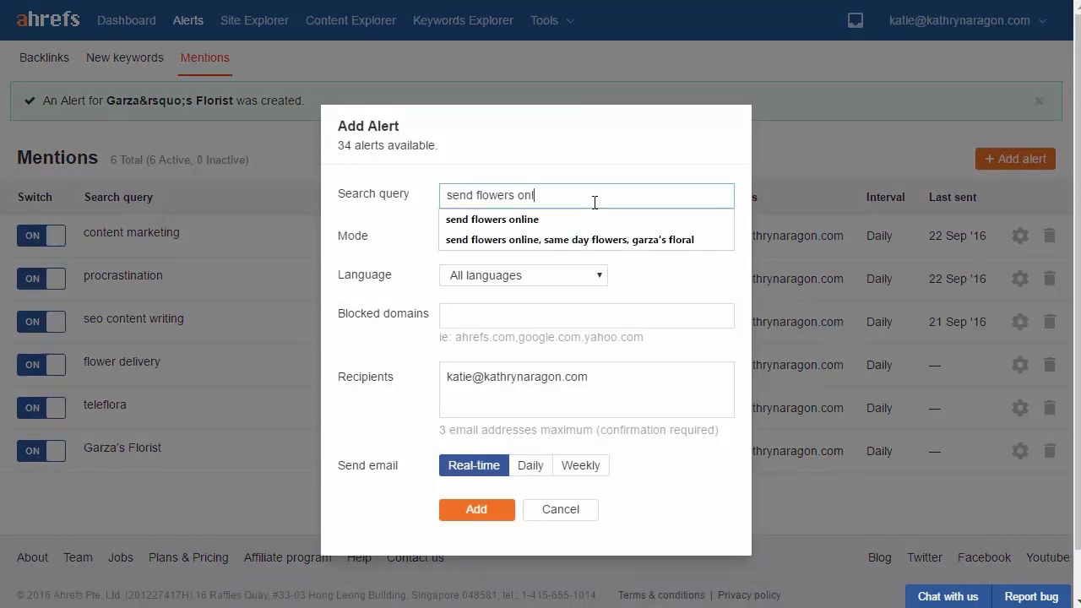
pyautogui.click(524, 466)
pyautogui.click(495, 522)
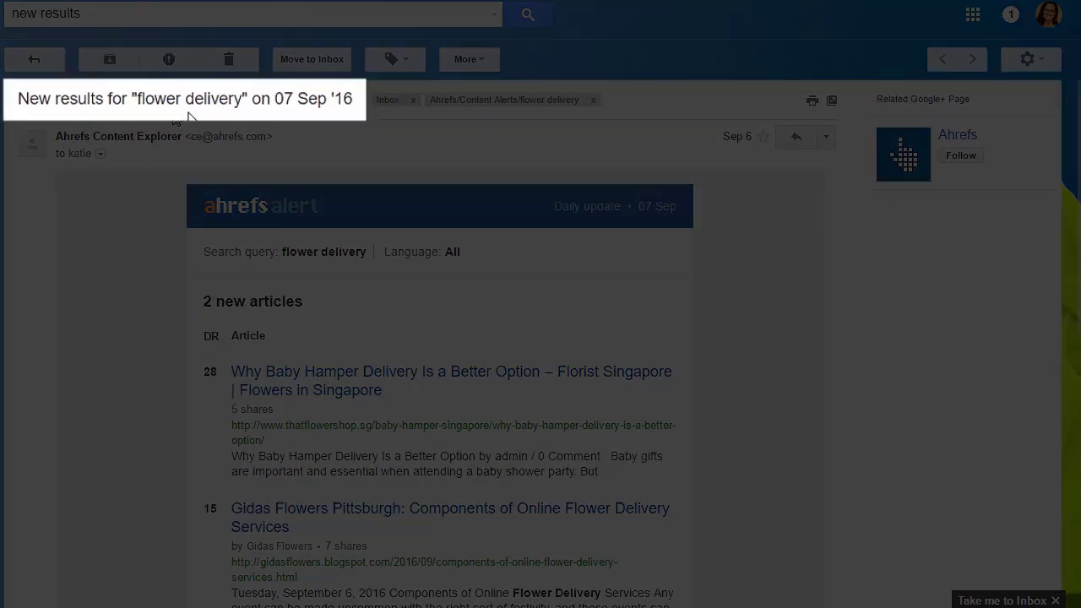
# Step: Scroll to the two new articles and highlight the first article's DR of 28
pyautogui.scroll(-2, 156, 300)
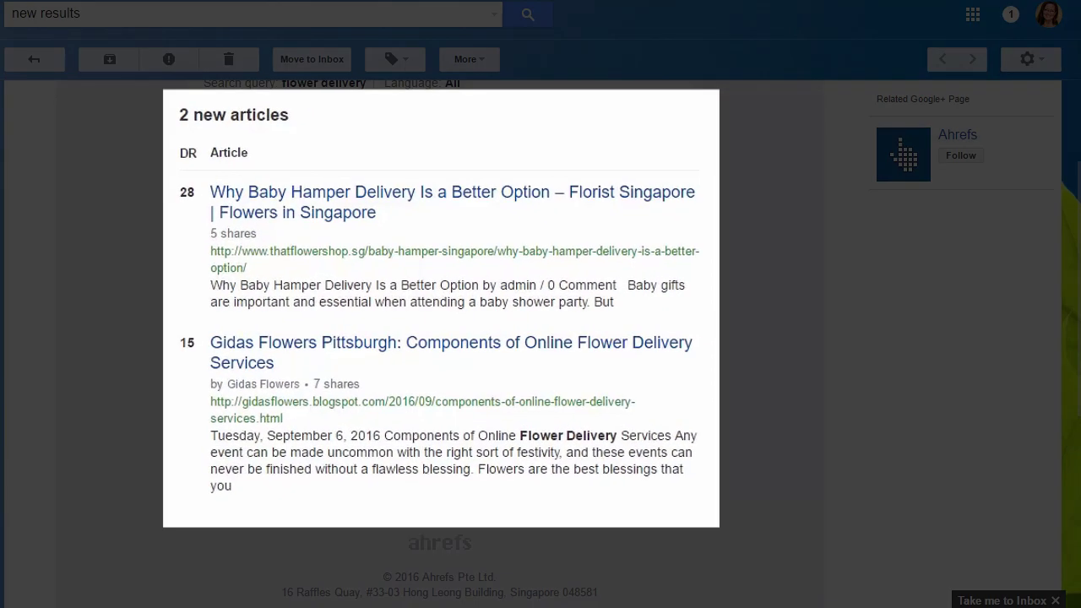
pyautogui.doubleClick(189, 195)
pyautogui.click(177, 210)
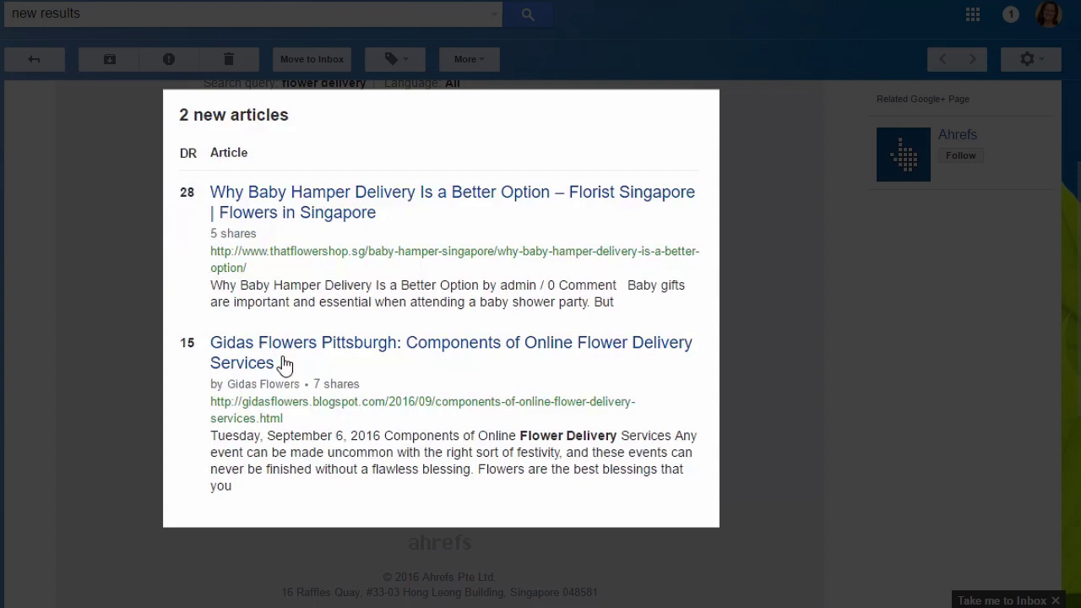